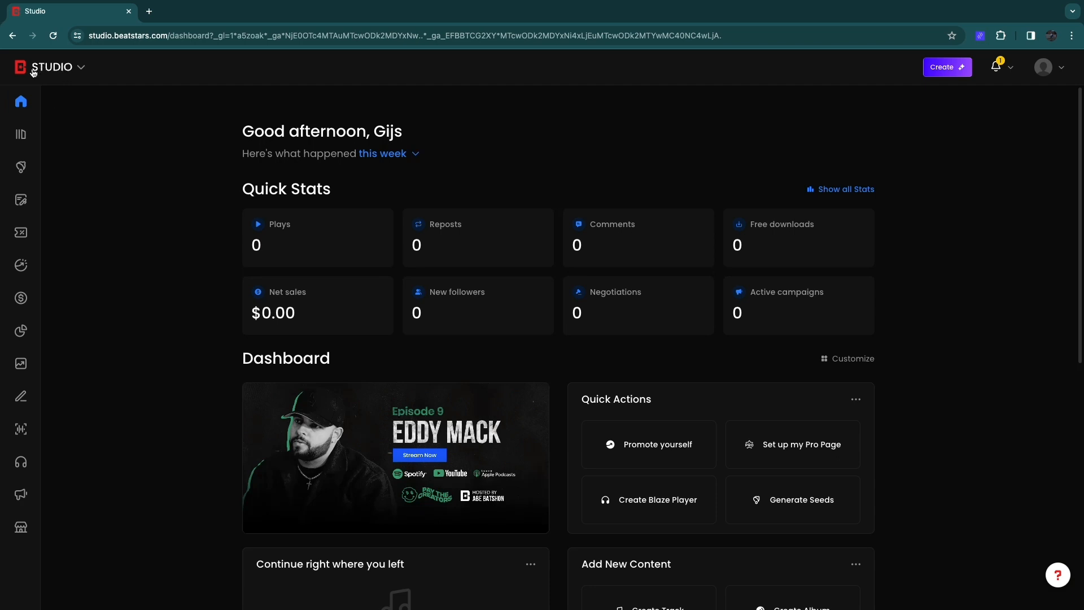
left_click(67, 69)
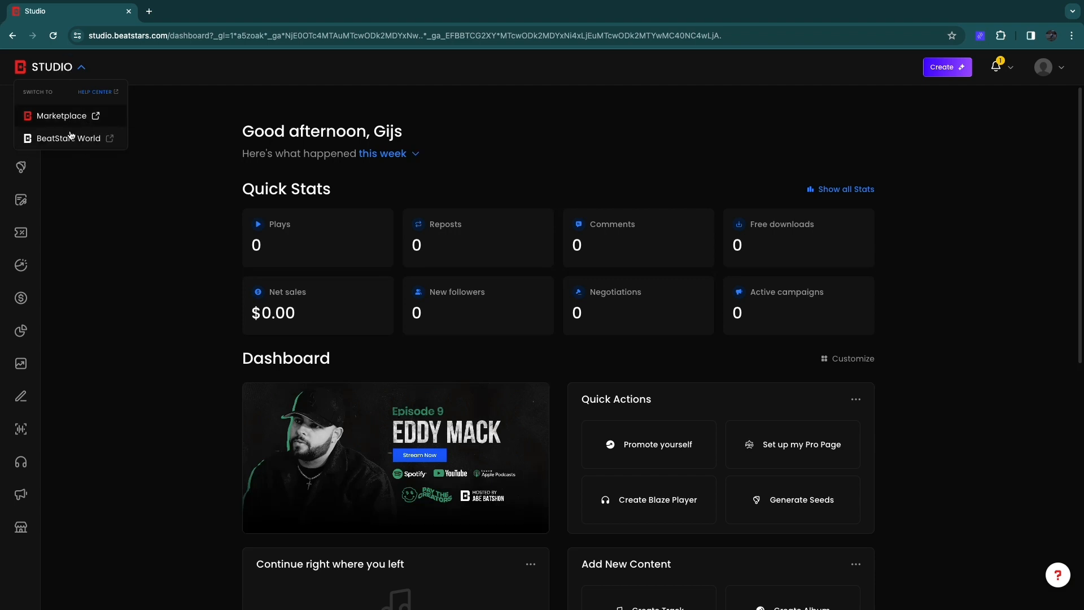
left_click(59, 70)
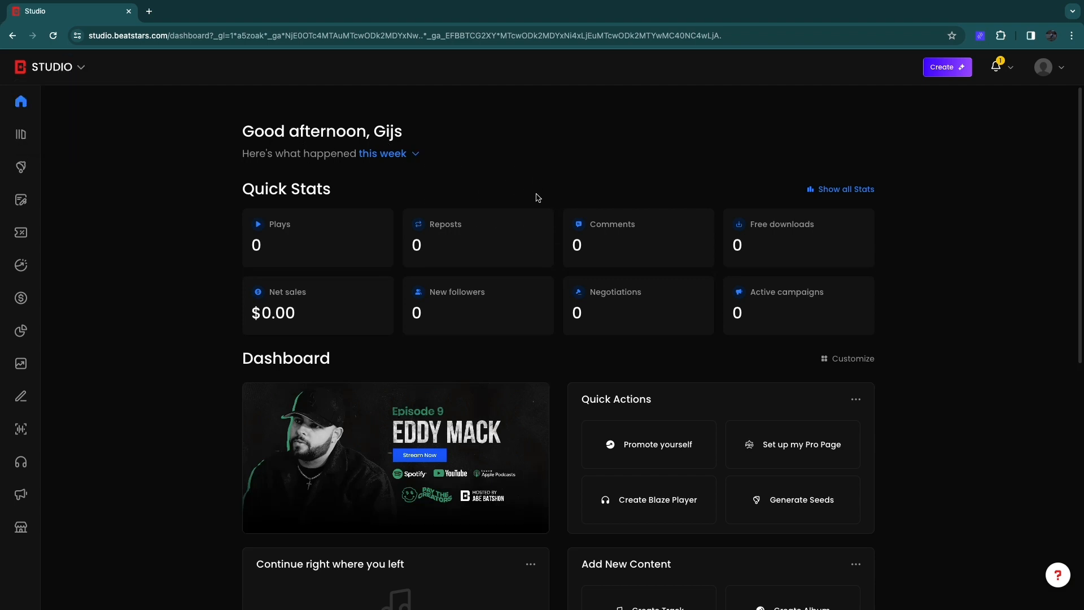
- Create a new track and try to upload 0219-2-mp3.mp3 as its un-tagged audio
left_click(947, 69)
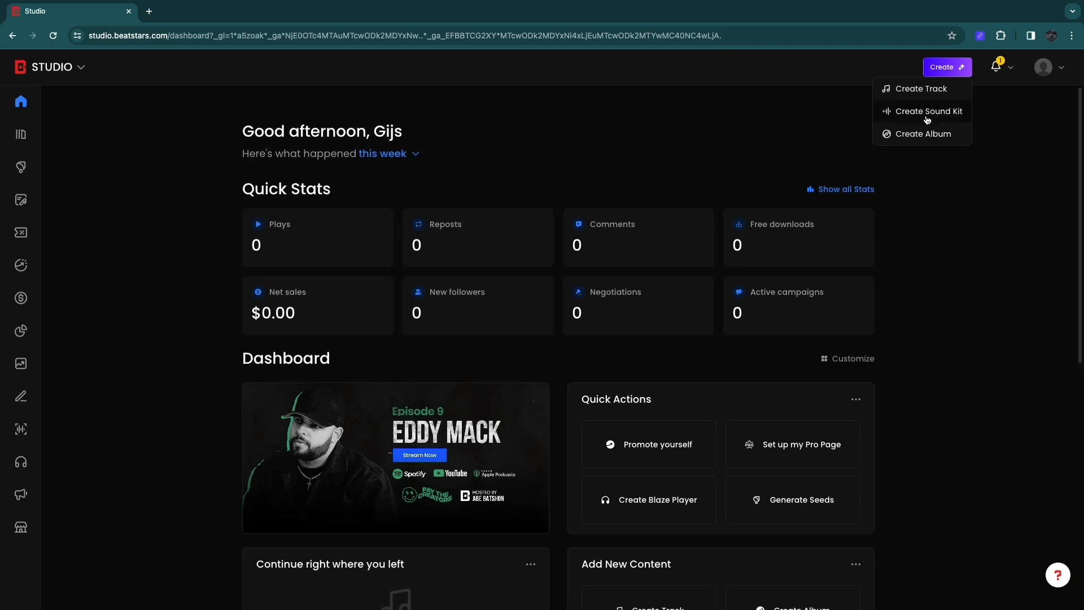
left_click(916, 89)
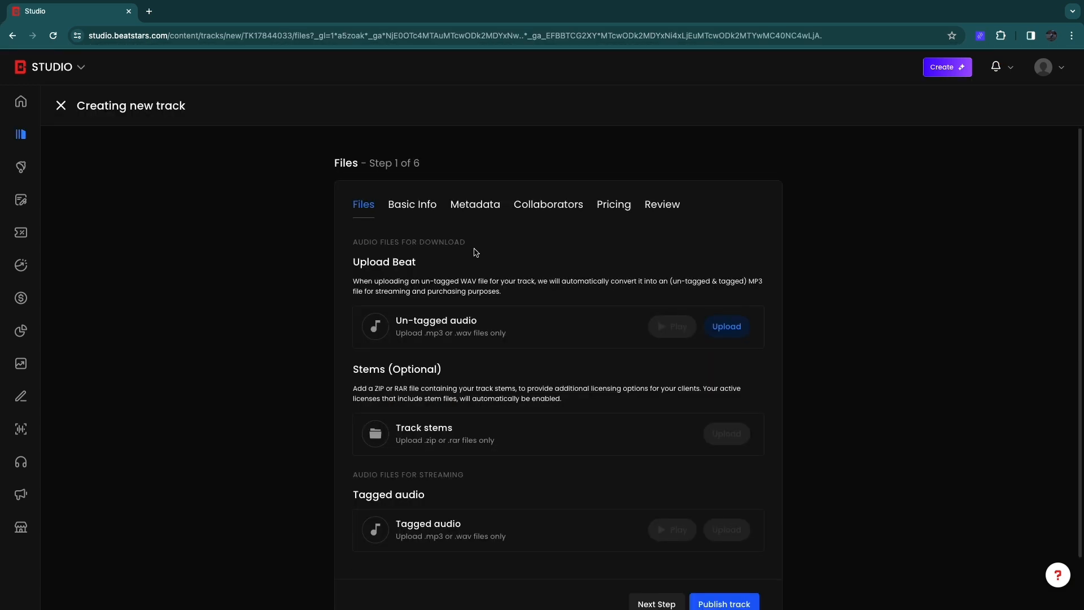
scroll(531, 311, "down", 1)
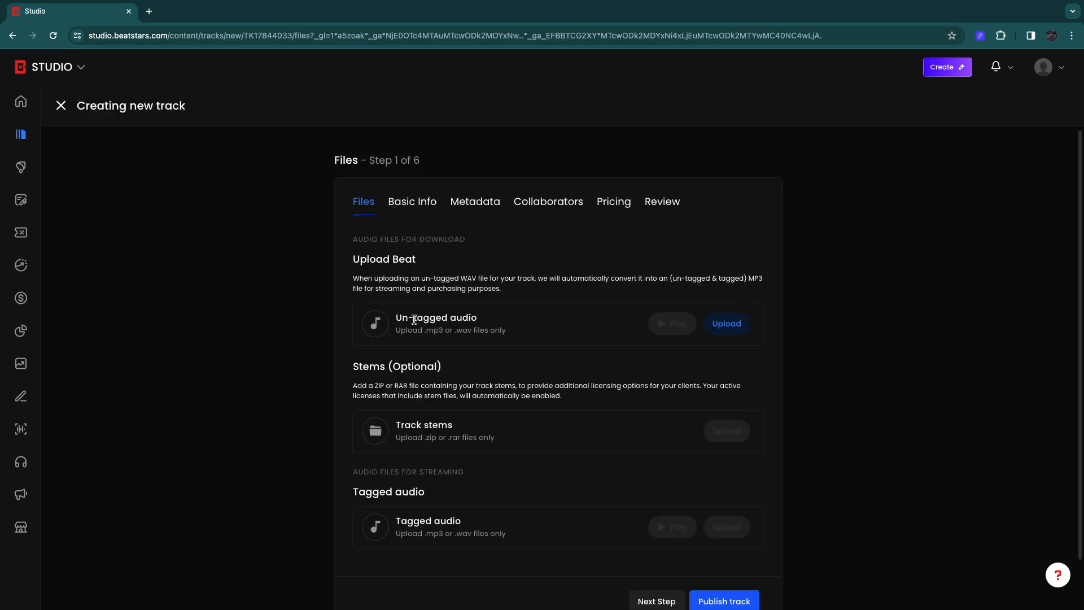
left_click(727, 271)
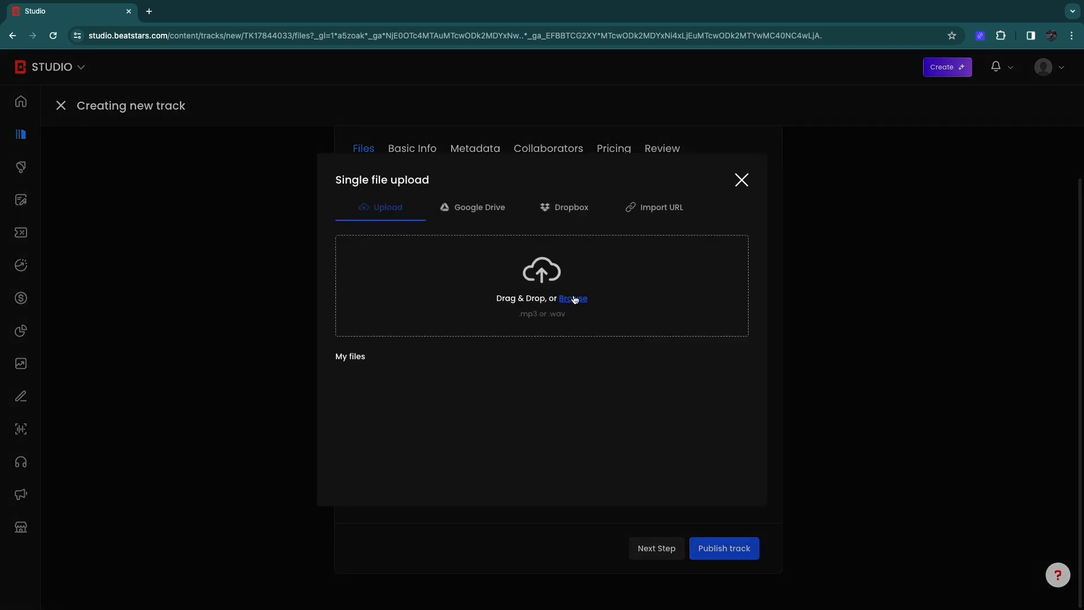
left_click(576, 300)
scroll(450, 305, "down", 5)
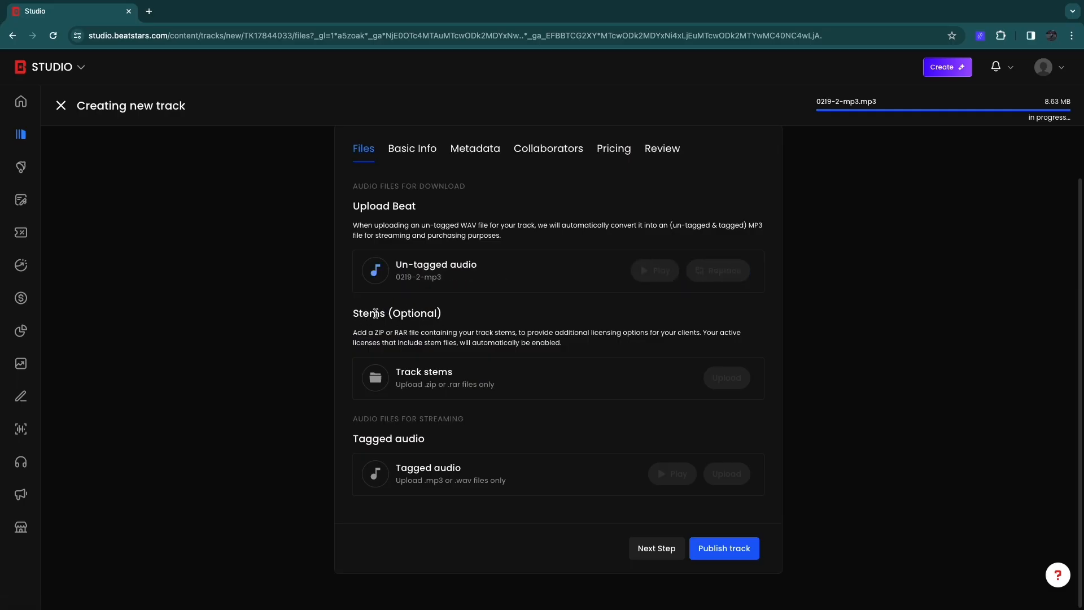
- Read the note on optional track stems and continue to the track's Basic Info step without adding stems
left_click_drag(357, 332, 706, 330)
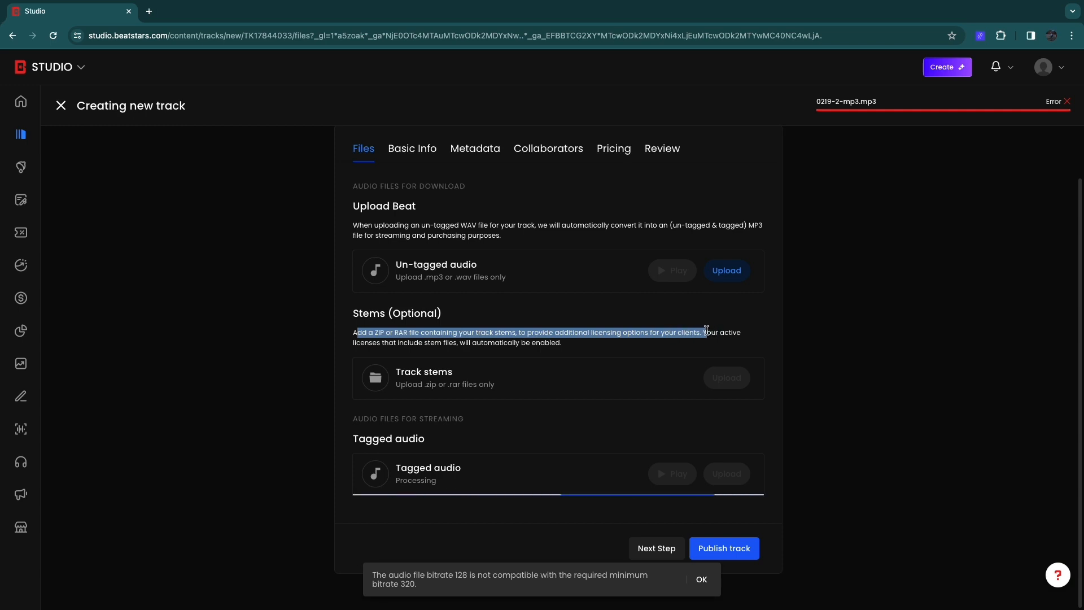
left_click(689, 342)
left_click(646, 552)
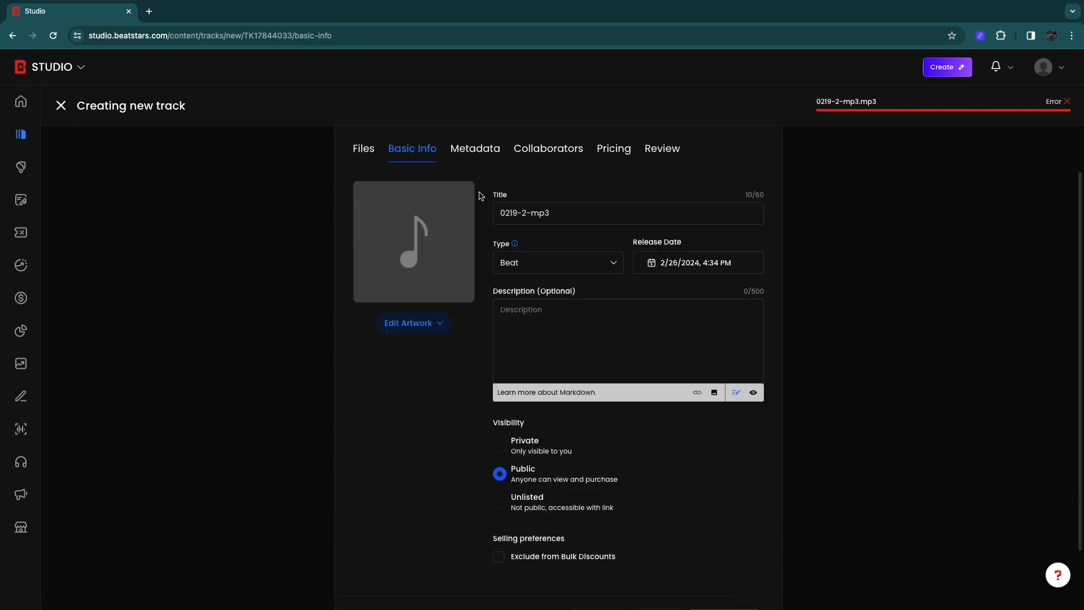
- Upload unnamed (13).png from Downloads as the track artwork and save its crop
left_click(427, 324)
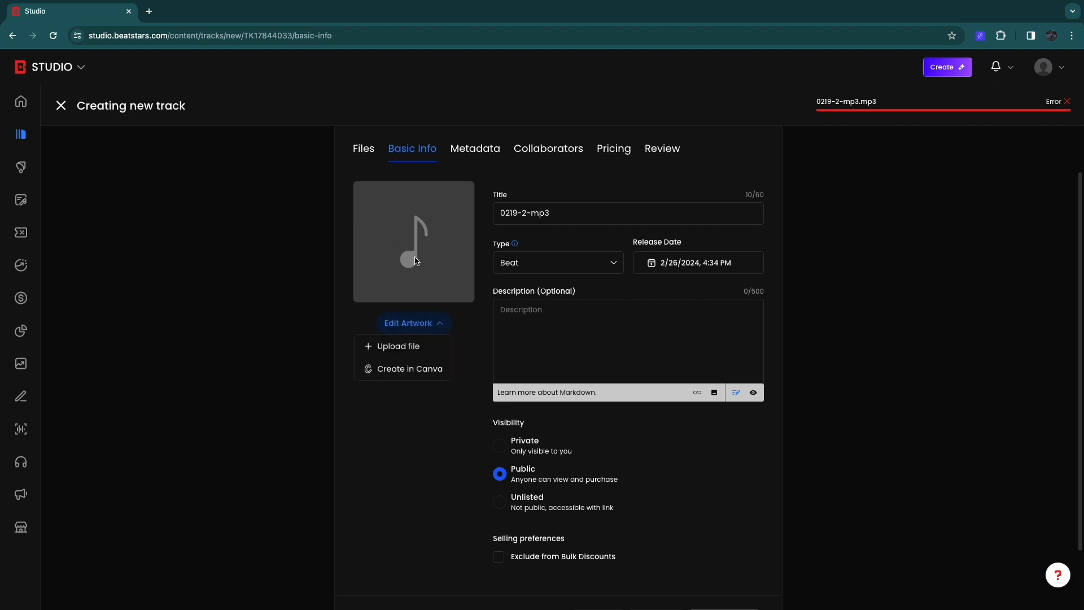
left_click(410, 348)
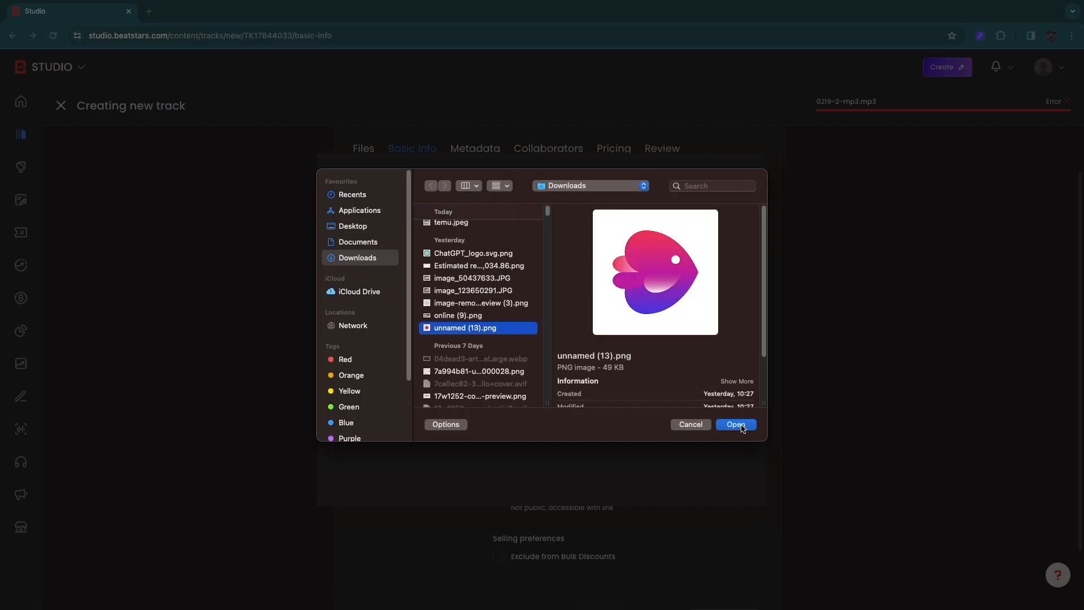
left_click(742, 427)
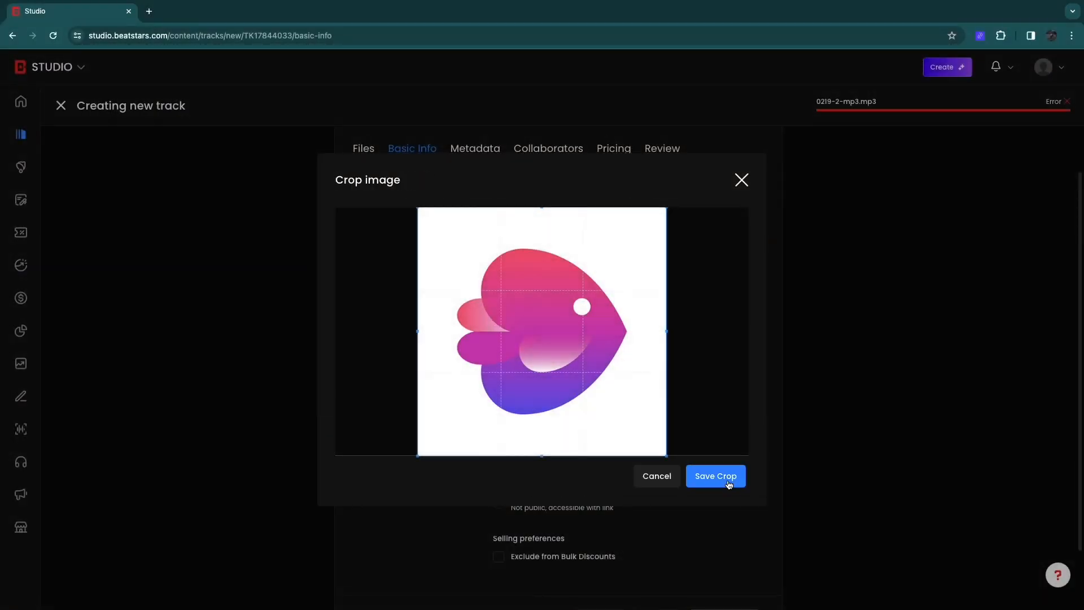
left_click(729, 485)
- Check the track title and choose Beat as the track type from the available types
left_click(501, 220)
left_click_drag(556, 219, 499, 214)
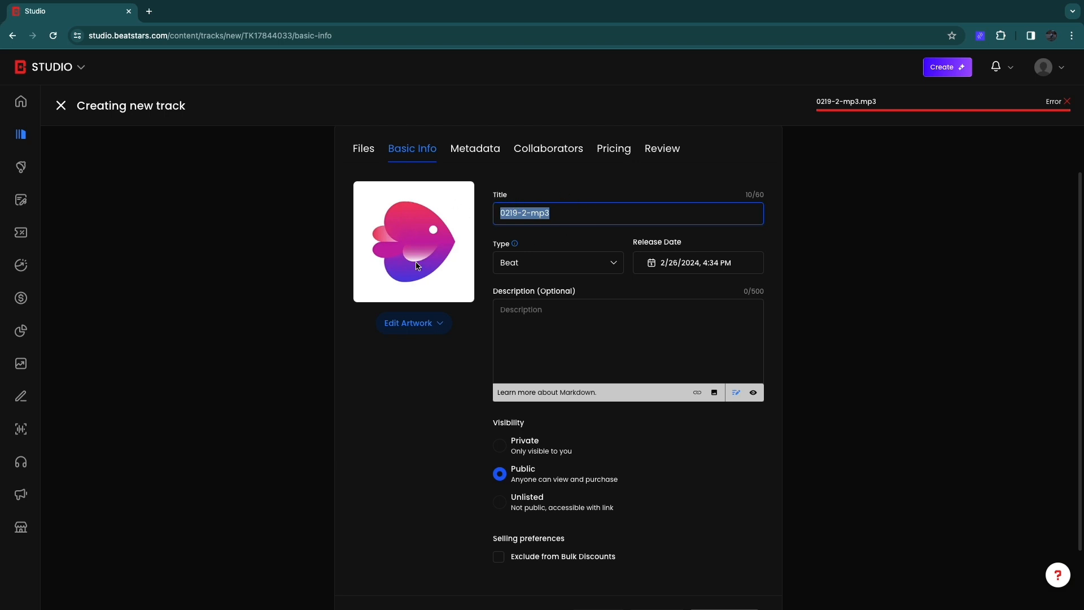
left_click(570, 244)
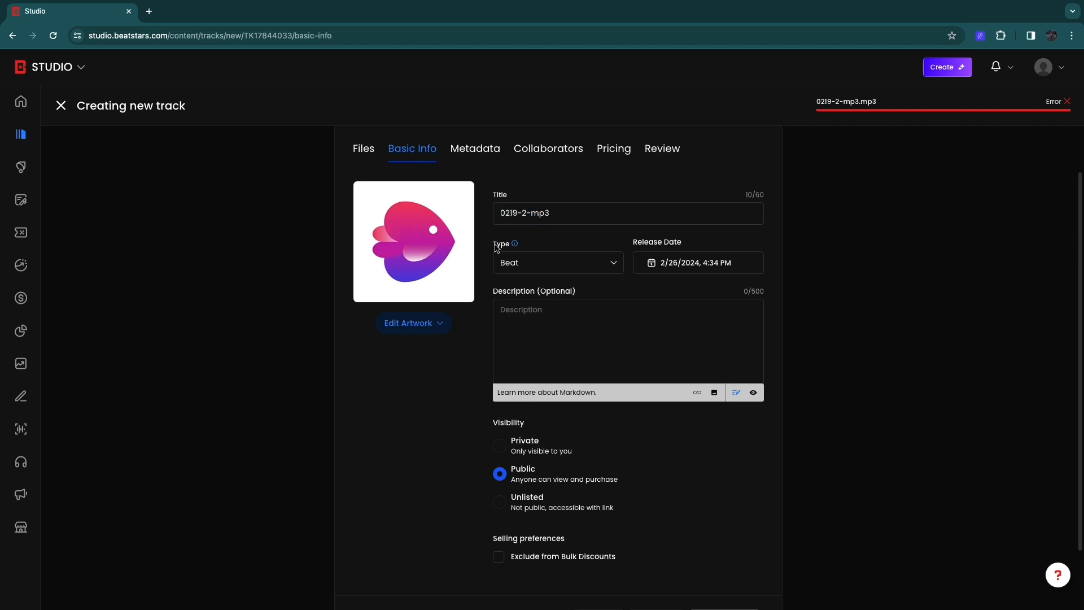
left_click(531, 268)
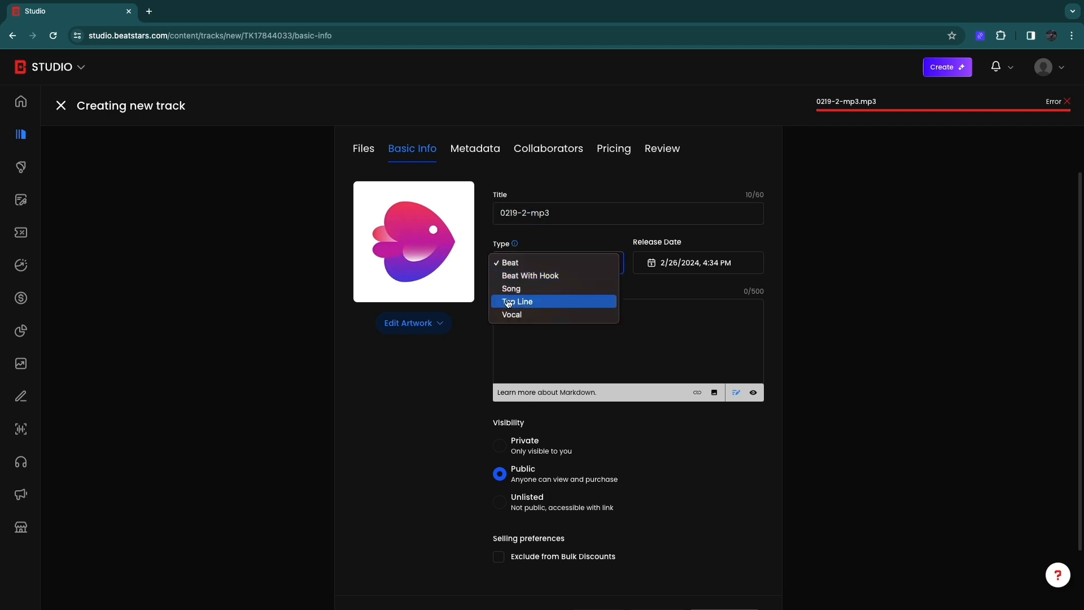
left_click(510, 262)
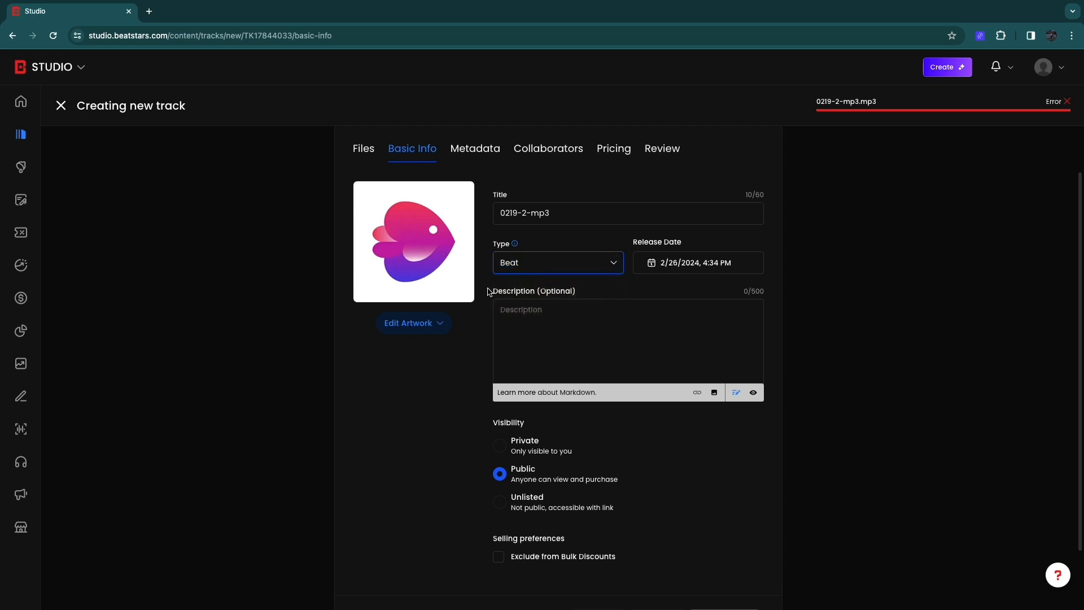
- Review the optional description, visibility and selling preferences, leave them as they are, and continue to the Metadata step
left_click_drag(488, 292, 569, 291)
left_click(582, 288)
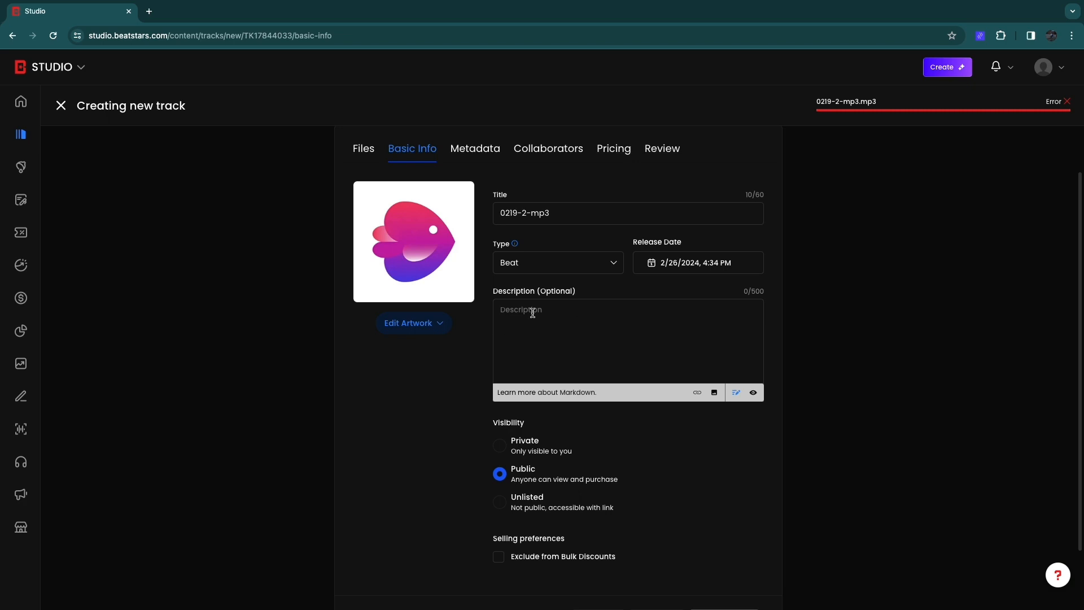
scroll(484, 381, "down", 1)
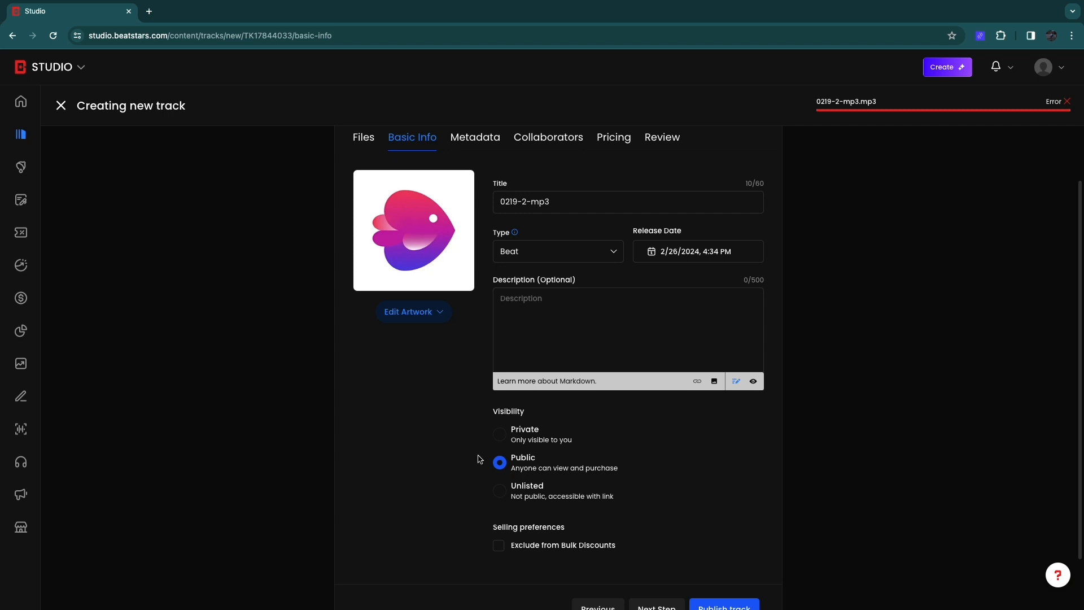
scroll(482, 455, "down", 1)
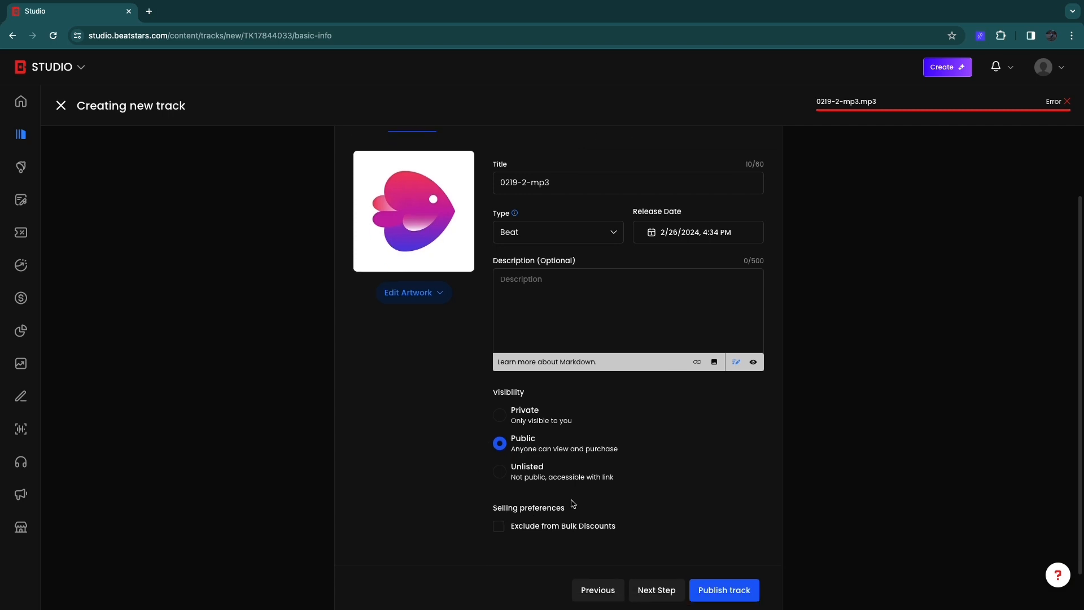
scroll(542, 504, "down", 2)
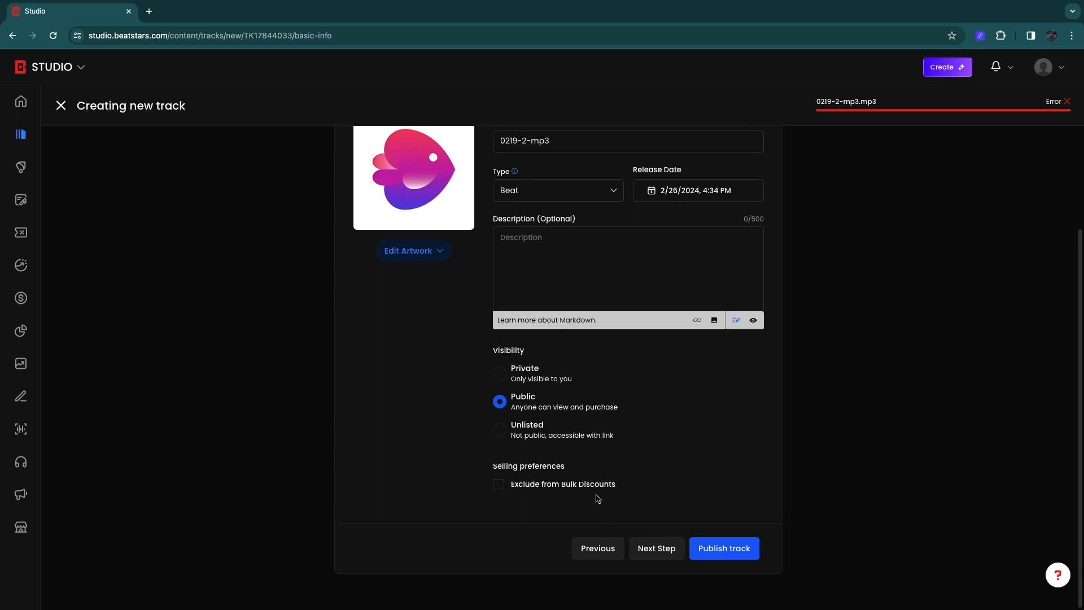
left_click(656, 547)
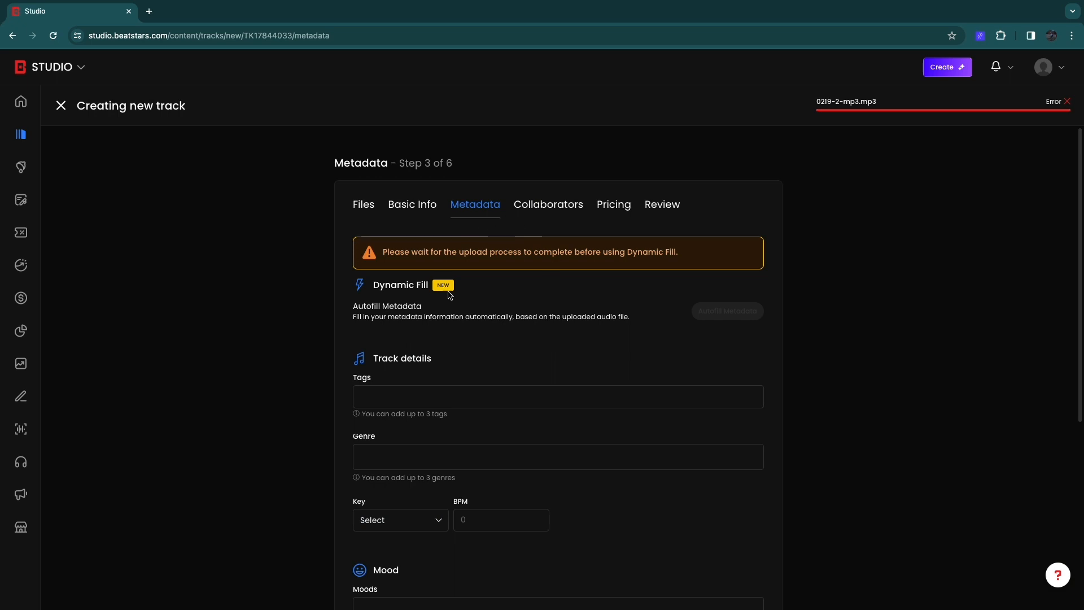
- Read the upload notice and the explanation of autofilling metadata with Dynamic Fill
left_click_drag(383, 252, 581, 255)
mouse_move(581, 261)
left_mouse_down()
mouse_move(623, 252)
mouse_move(593, 264)
left_mouse_up()
left_click(577, 357)
left_click_drag(353, 316, 630, 314)
left_click(394, 347)
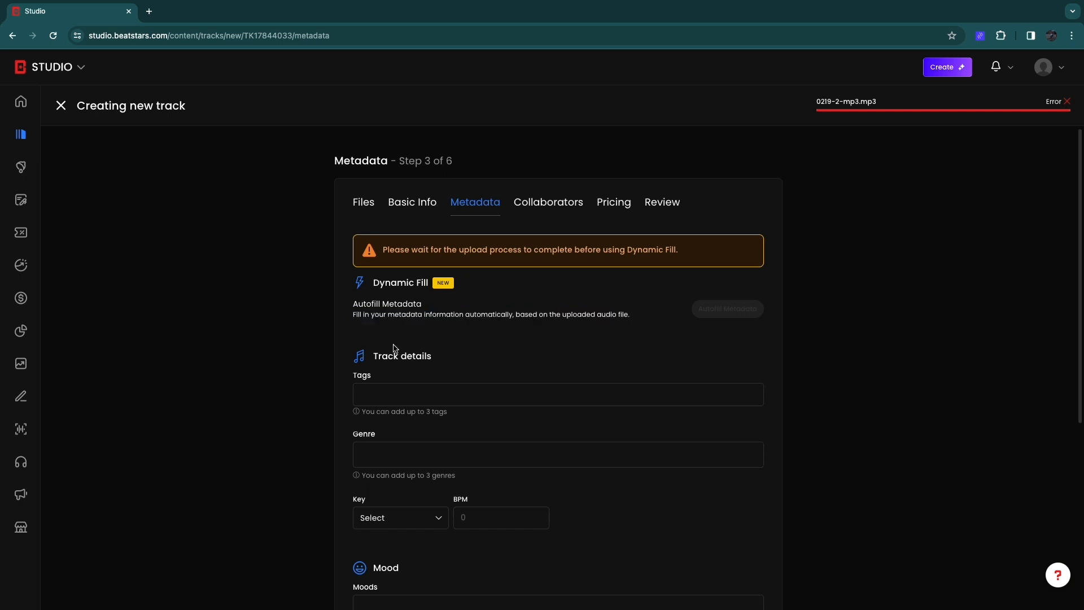
- Look through the track details, mood, instruments and related video fields, leave them empty, and continue to the Collaborators step
scroll(454, 342, "down", 1)
scroll(429, 345, "down", 1)
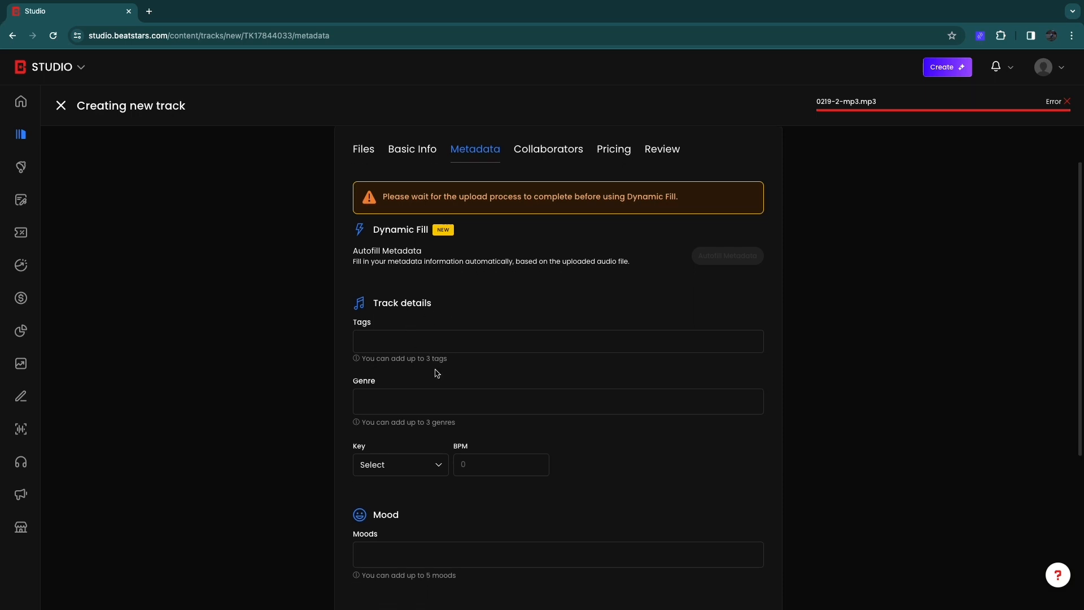
double_click(367, 416)
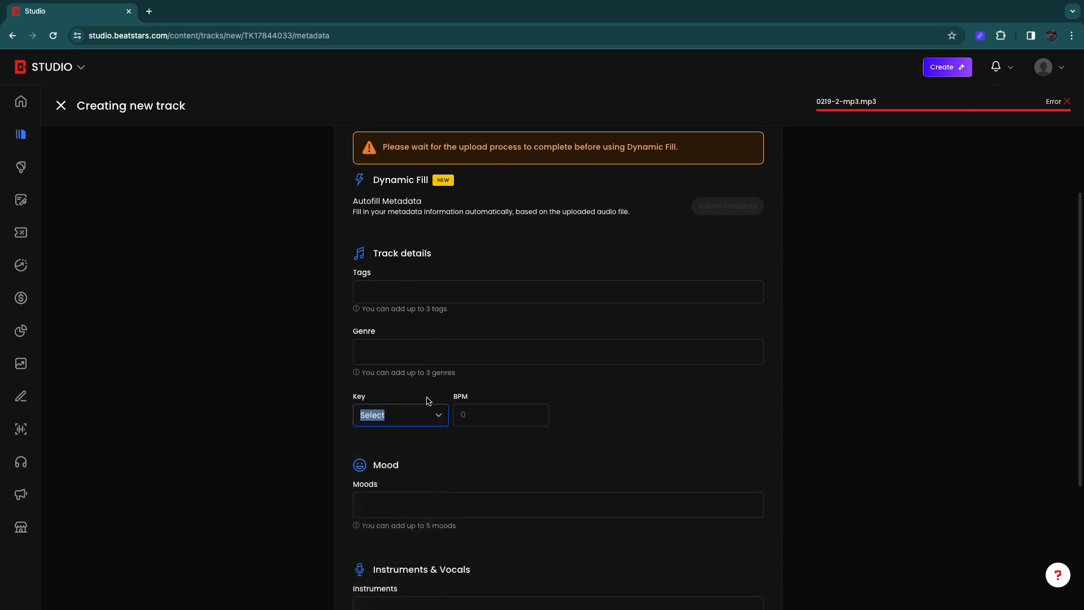
scroll(428, 401, "down", 3)
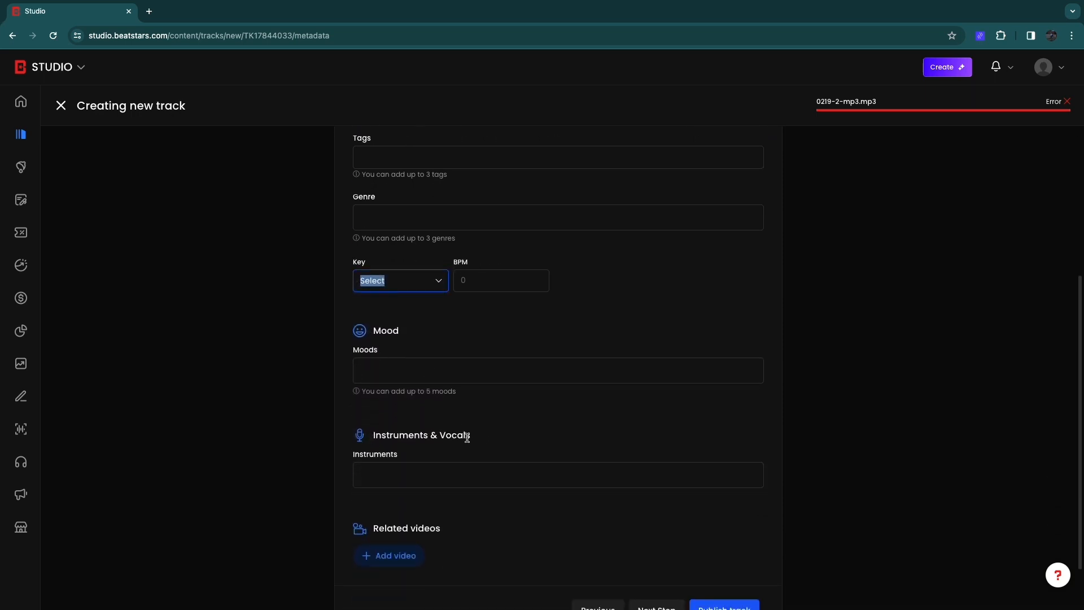
scroll(413, 488, "down", 1)
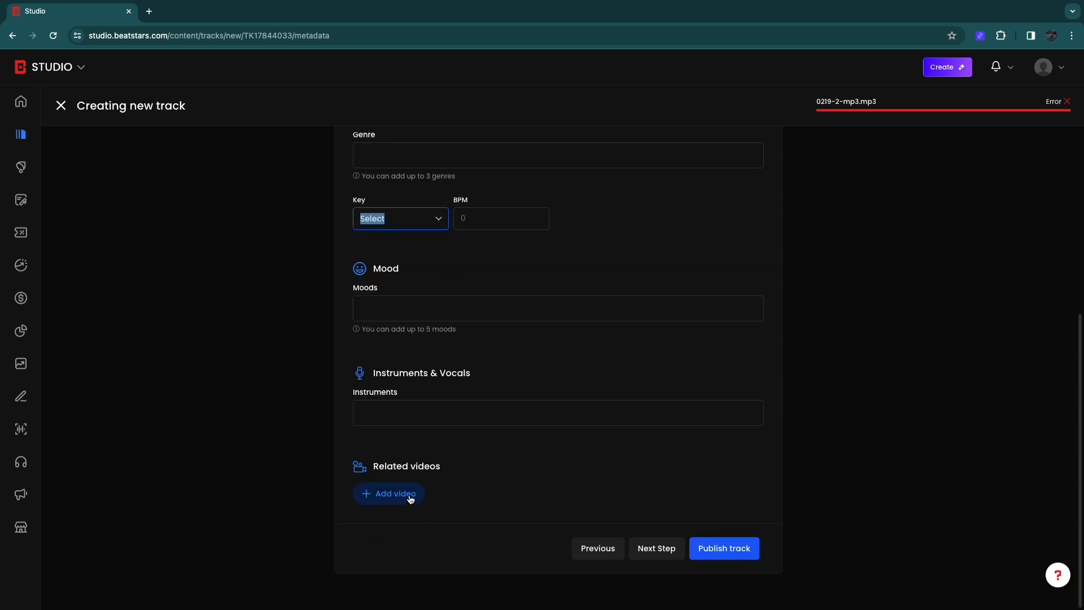
left_click(656, 549)
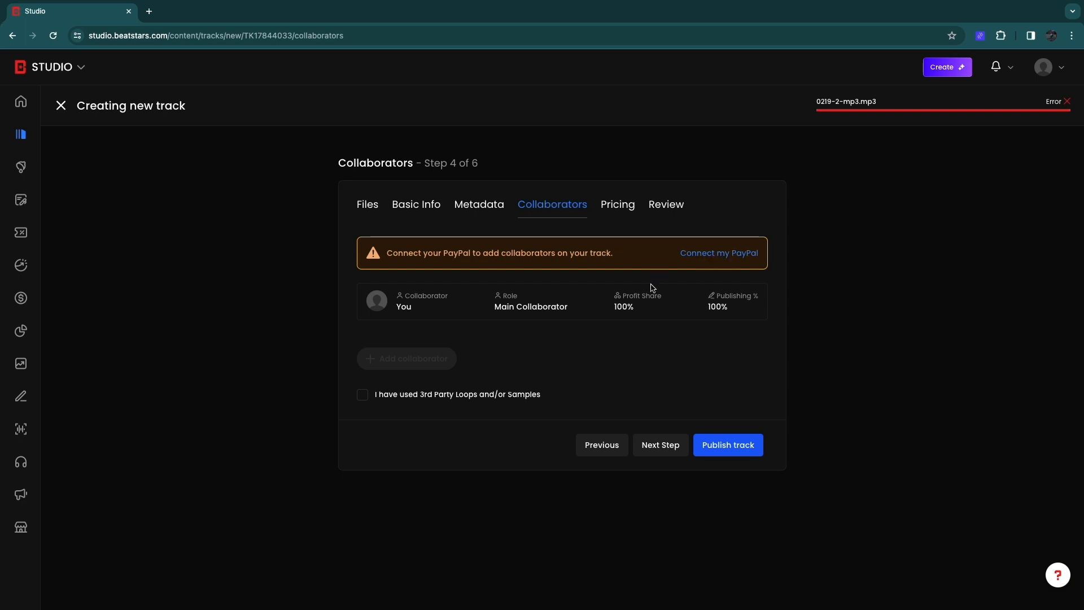
- Check the main collaborator's profit share and publishing share, and continue to the Pricing step
left_click_drag(668, 300, 624, 298)
left_click_drag(715, 299, 760, 299)
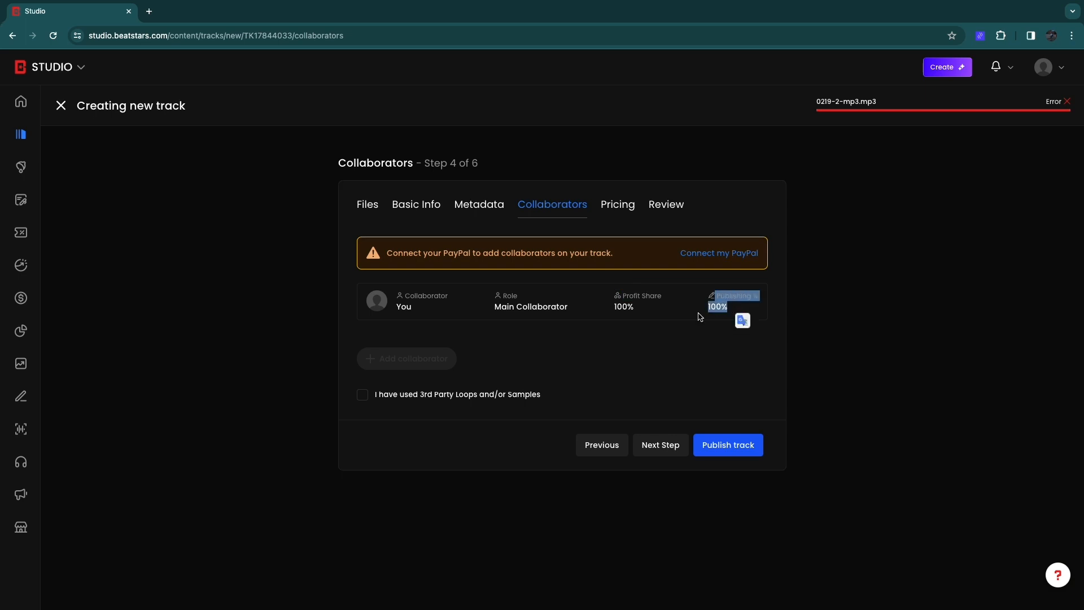
left_click(680, 442)
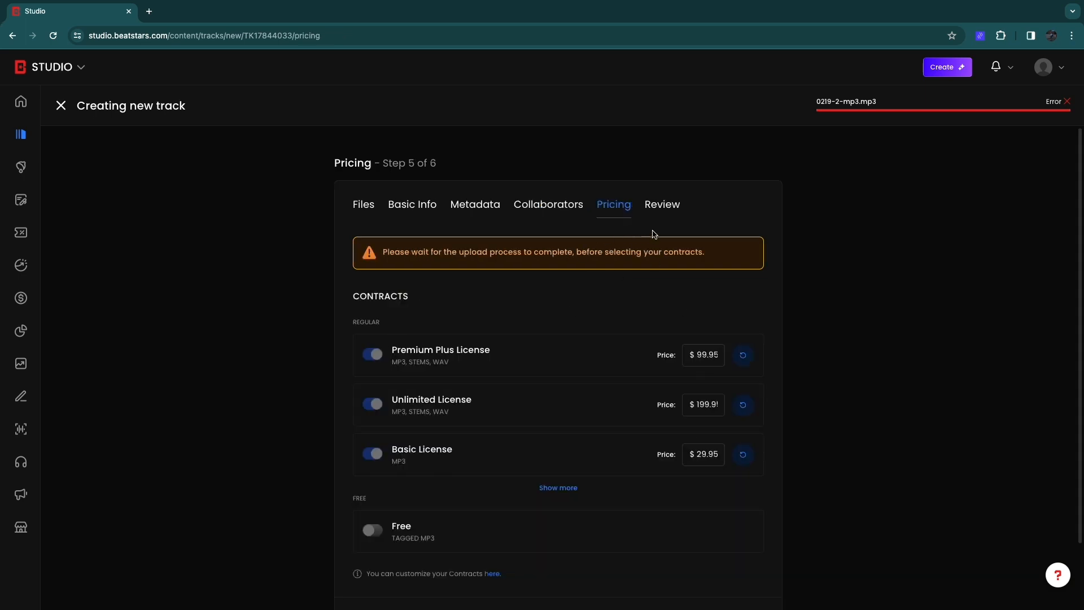
- Expand the full list of regular license contracts and examine their prices and the free option
scroll(452, 308, "down", 1)
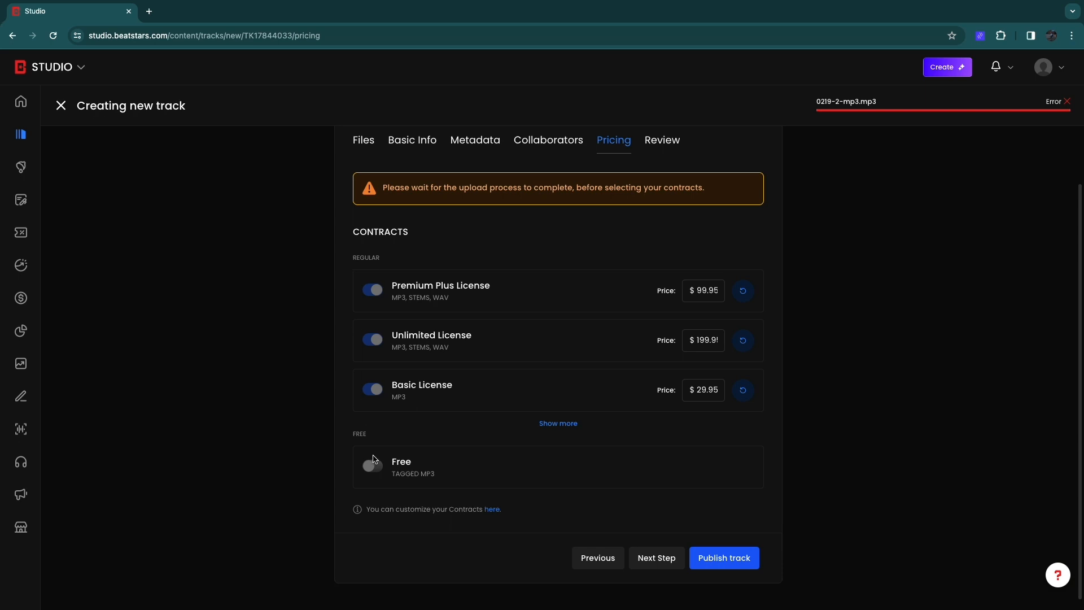
left_click(544, 425)
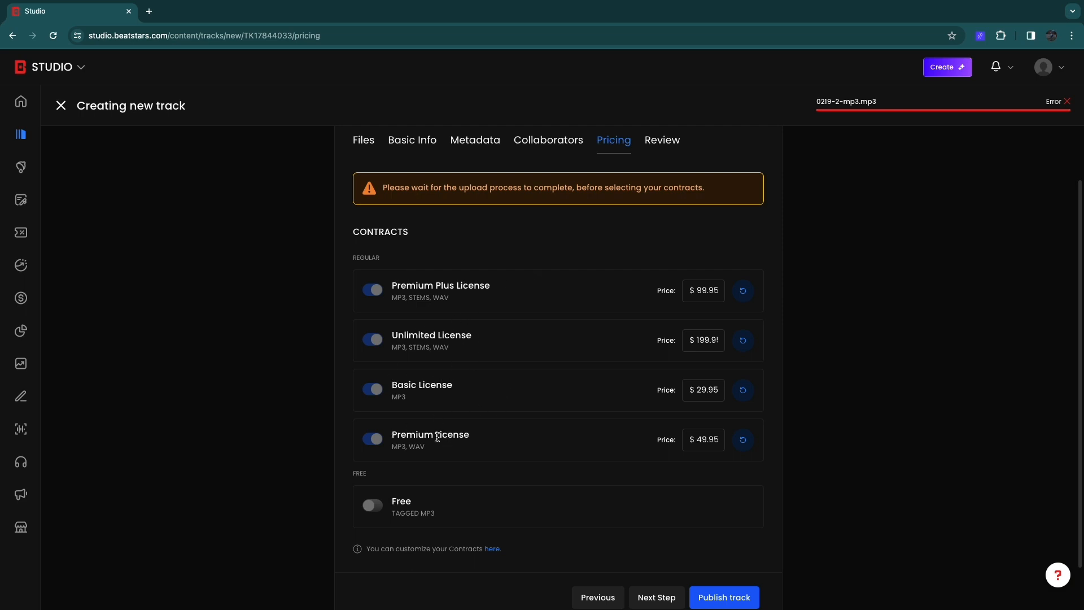
scroll(451, 418, "down", 1)
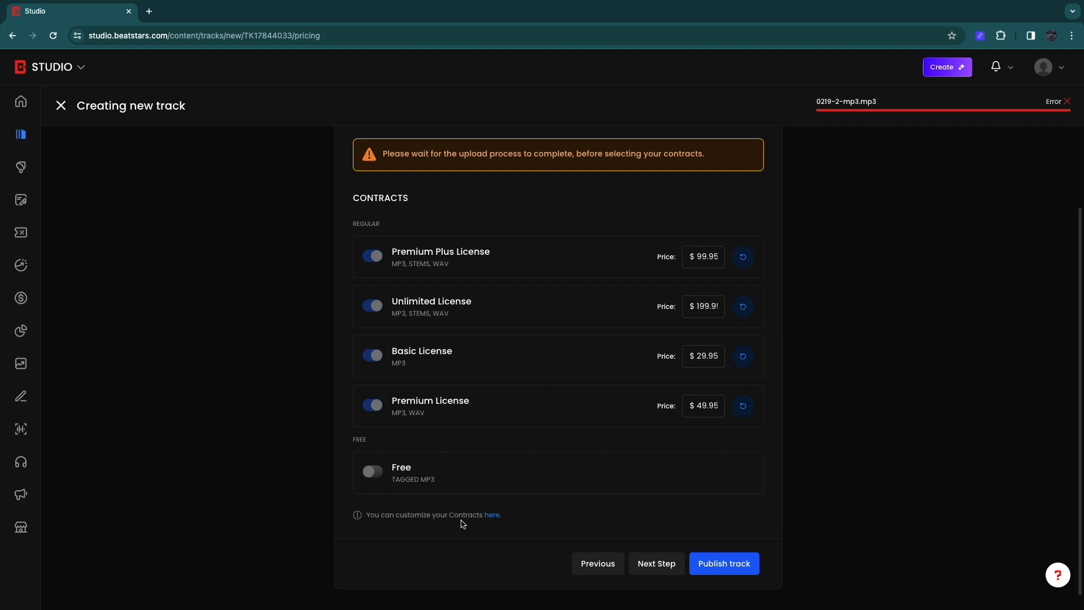
- Go to the contract customization page and open the Basic License contract to view its basic info
left_click(495, 514)
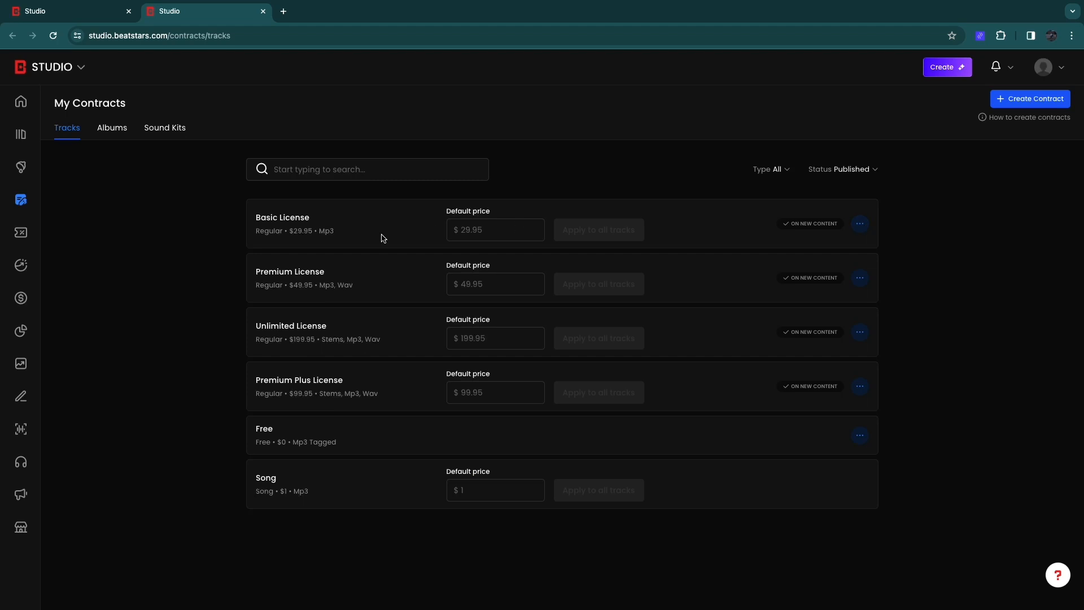
left_click(272, 218)
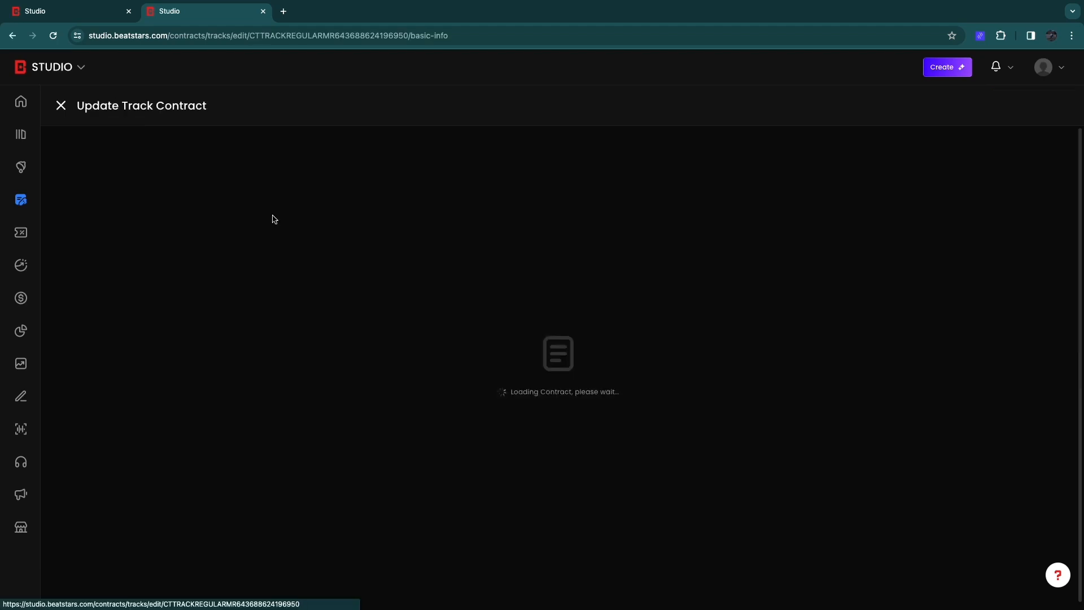
scroll(298, 302, "down", 1)
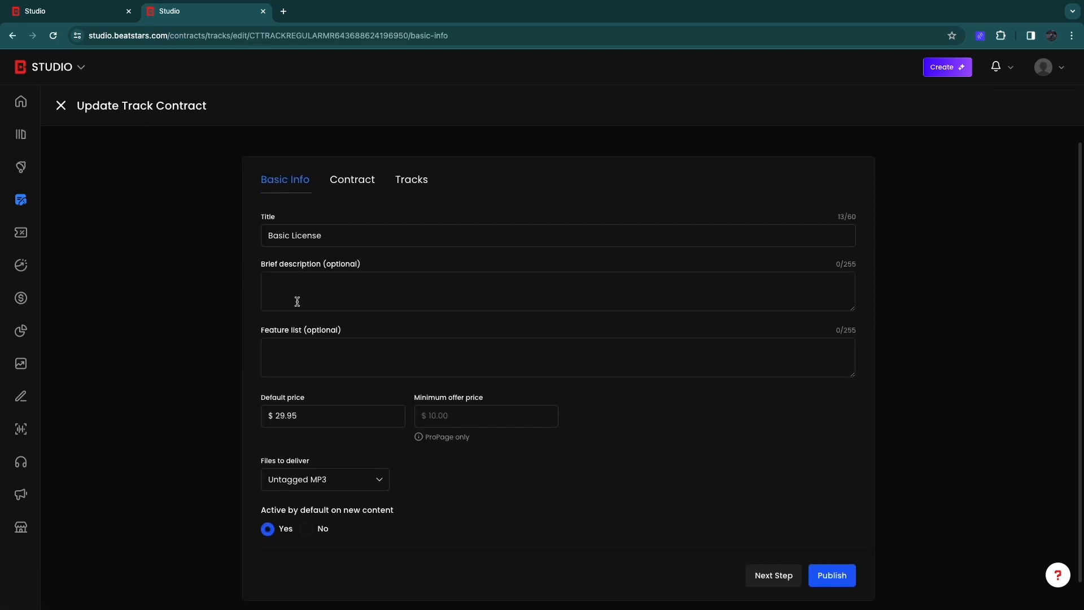
- Examine the Basic License's contract details, including territory, distribution and music video limits, and return to the track's Pricing step
left_click(347, 167)
scroll(374, 300, "down", 4)
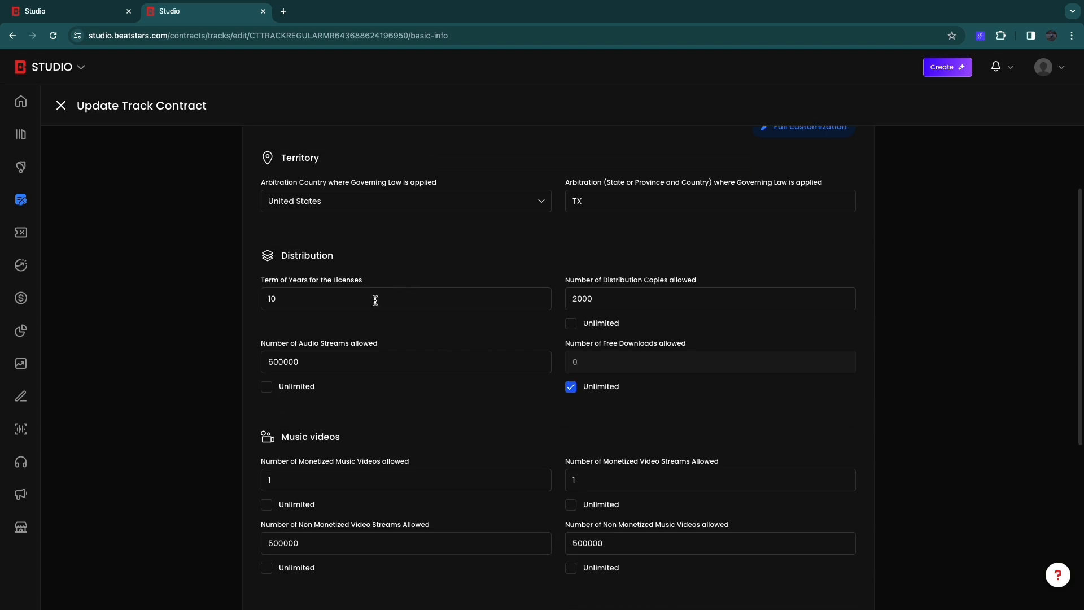
scroll(374, 361, "down", 2)
scroll(324, 338, "up", 6)
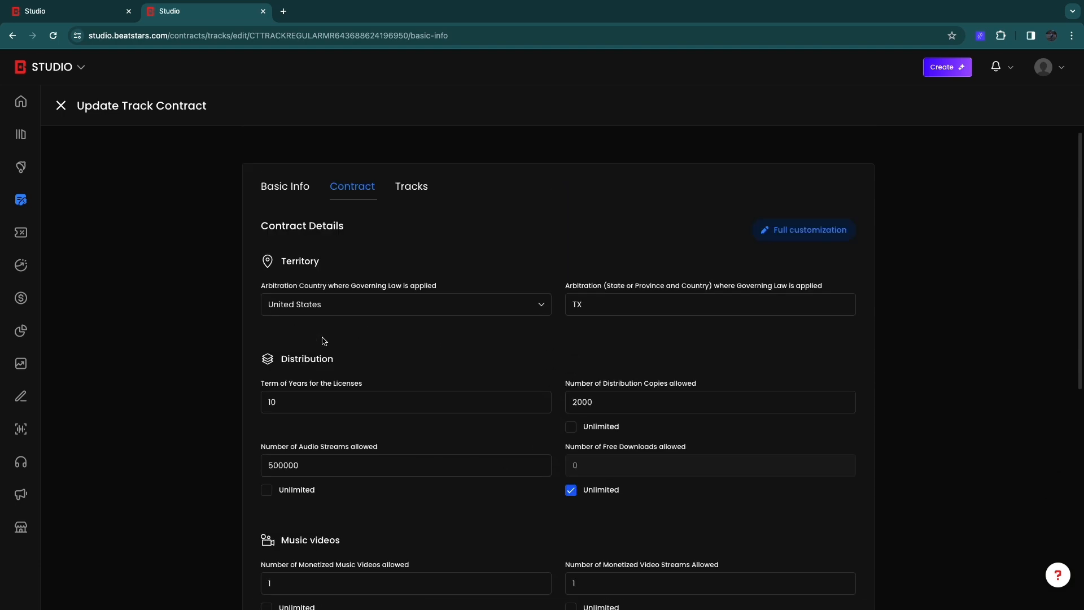
left_click(263, 11)
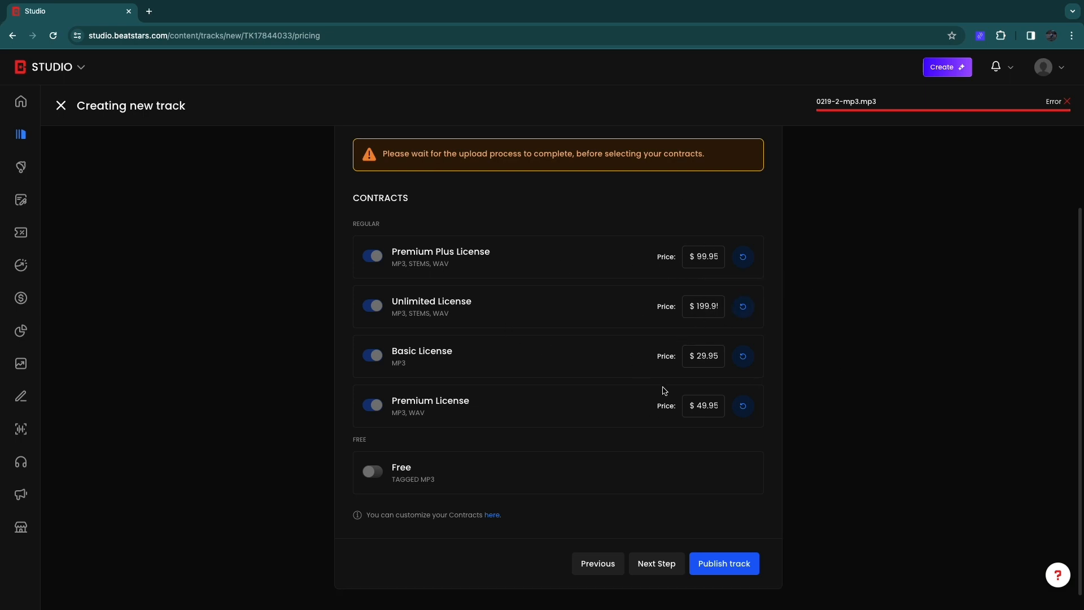
- Continue to the Review step and check the track files, basic info, metadata, collaborators and license pricing
left_click(654, 564)
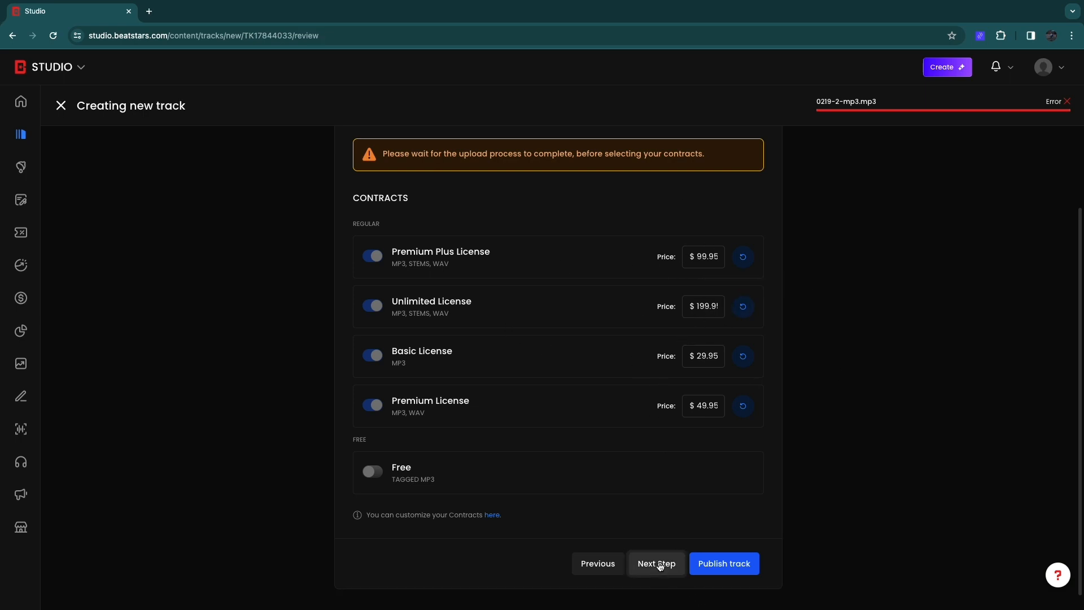
scroll(503, 402, "down", 4)
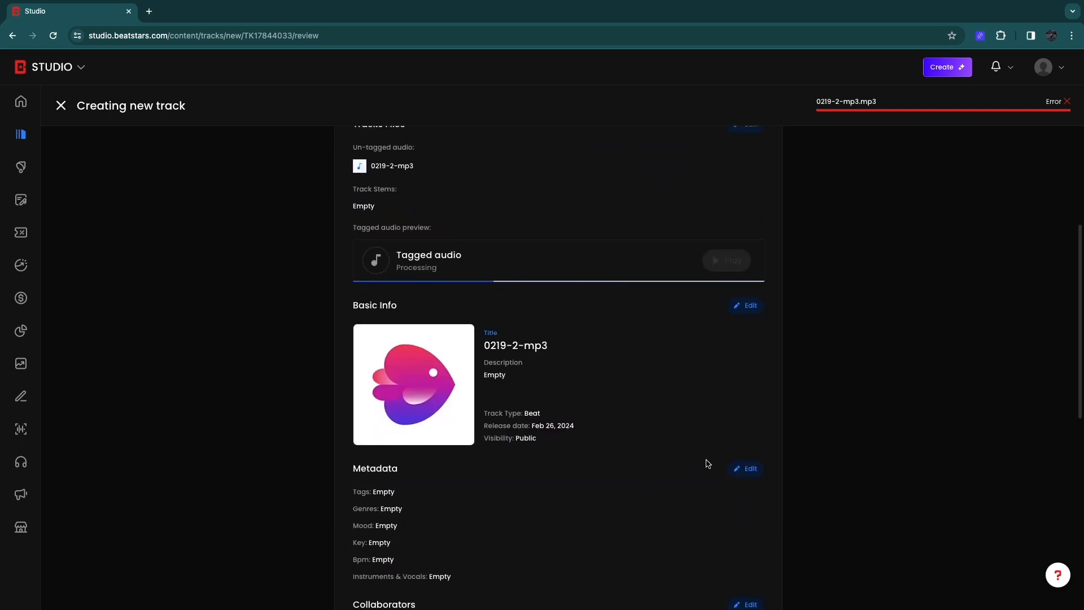
scroll(574, 387, "down", 2)
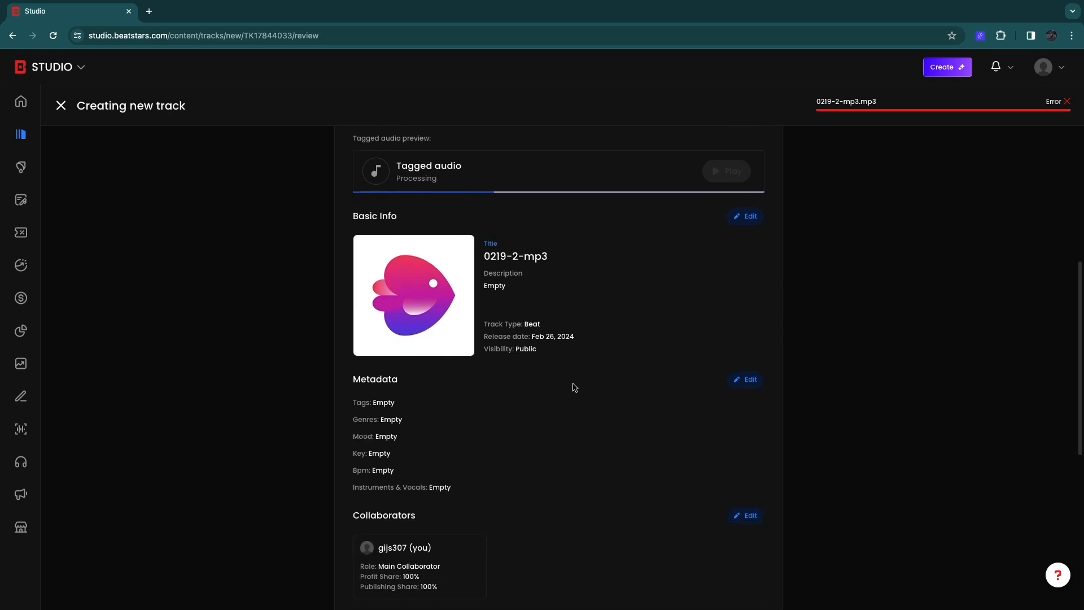
scroll(394, 379, "up", 6)
scroll(386, 400, "down", 12)
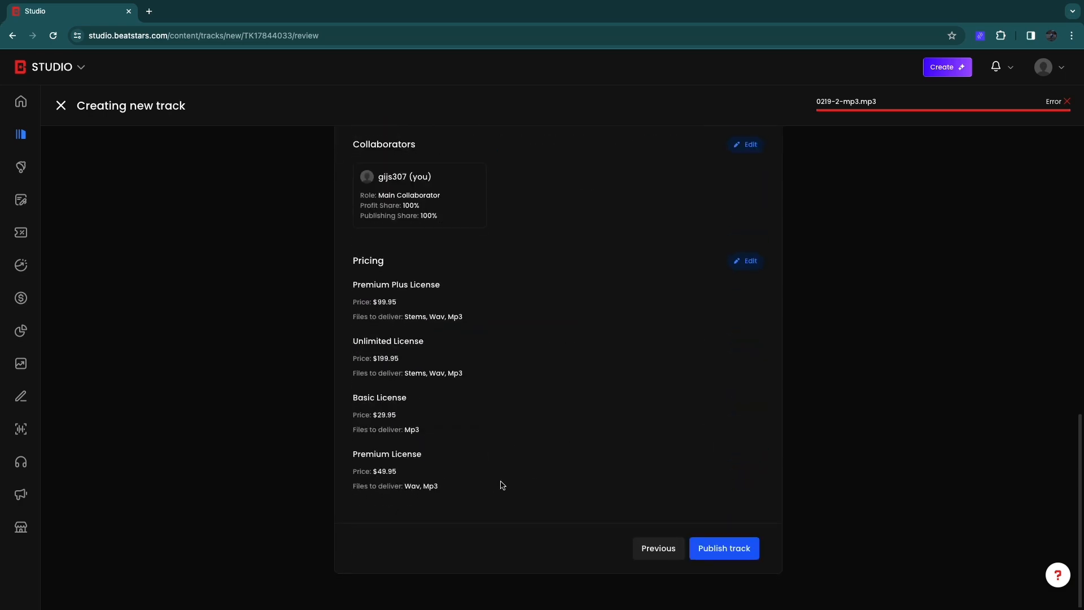
- Try to publish the reviewed track, and go to the Studio dashboard
left_click(724, 548)
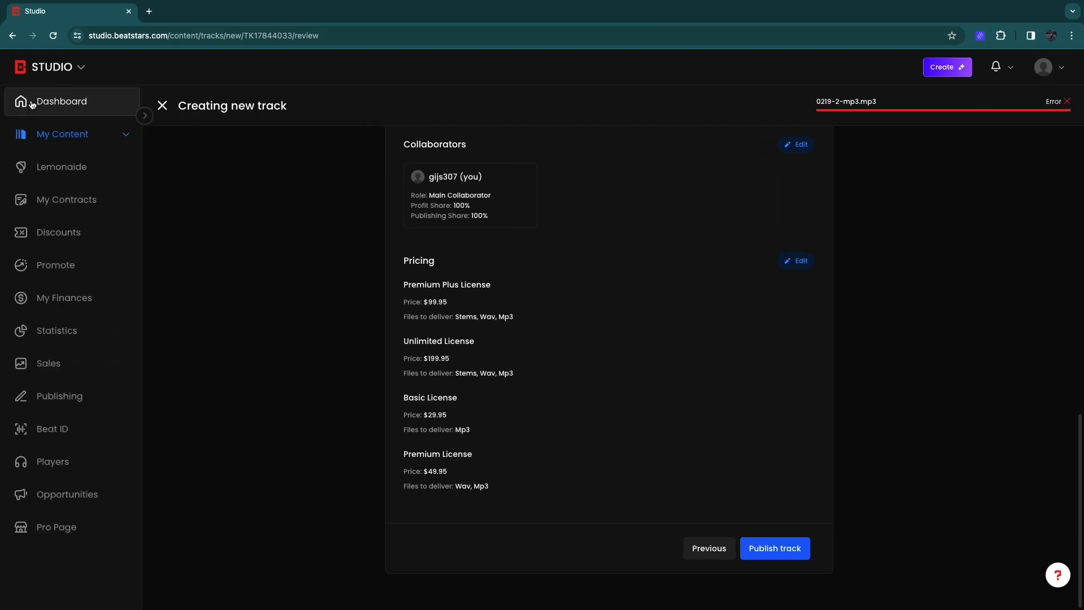
left_click(39, 100)
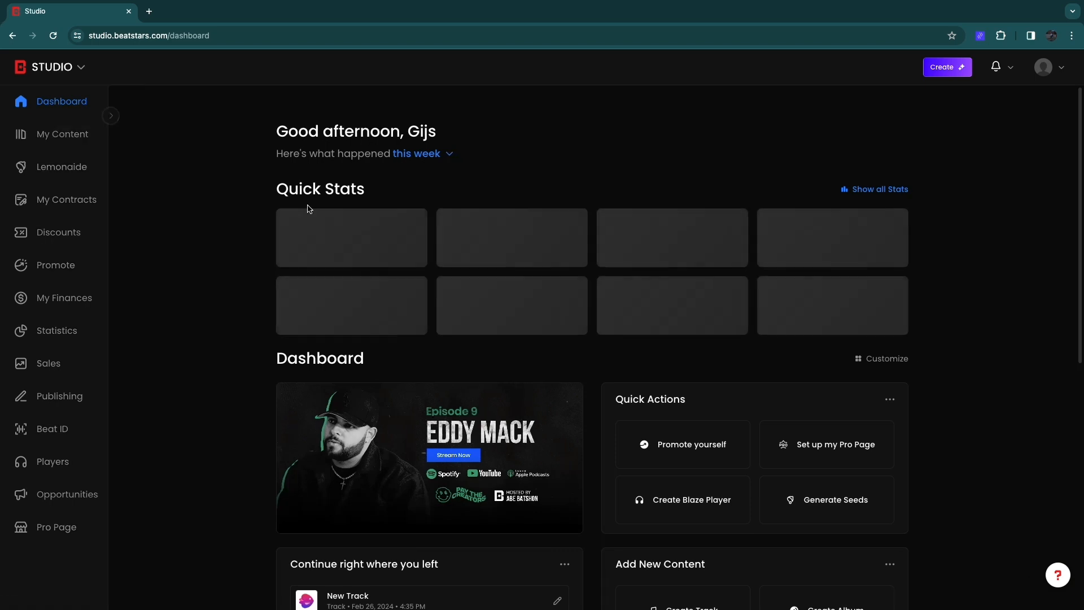